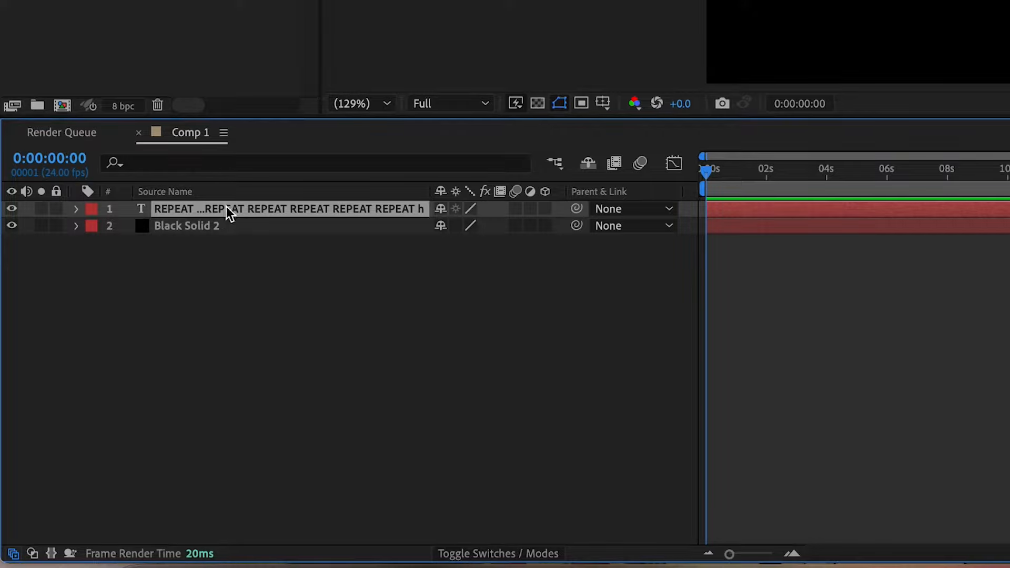
Rename the REPEAT text layer to "White Text"
{"action": "right_click", "coordinate": [236, 213]}
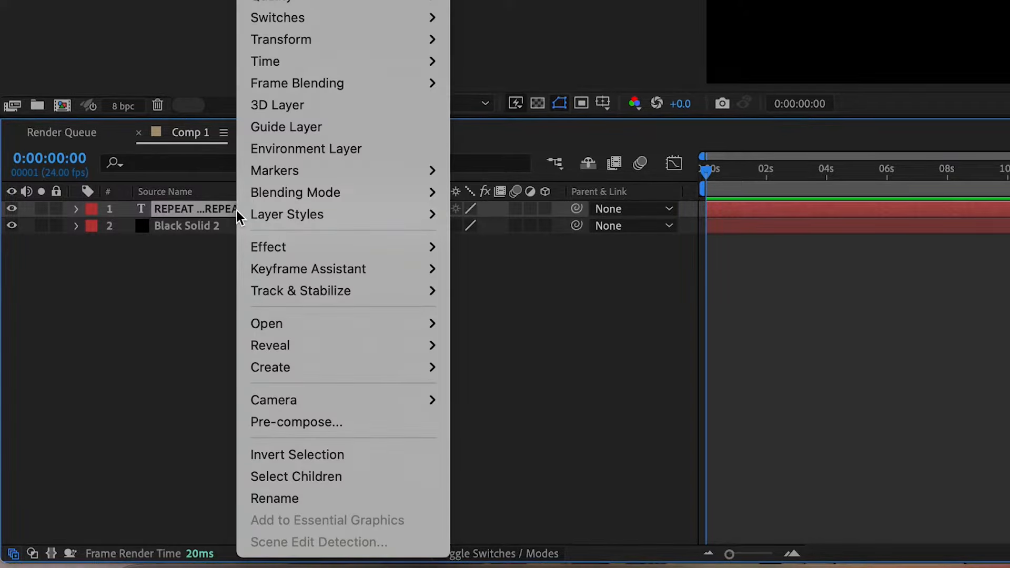
{"action": "left_click", "coordinate": [334, 496]}
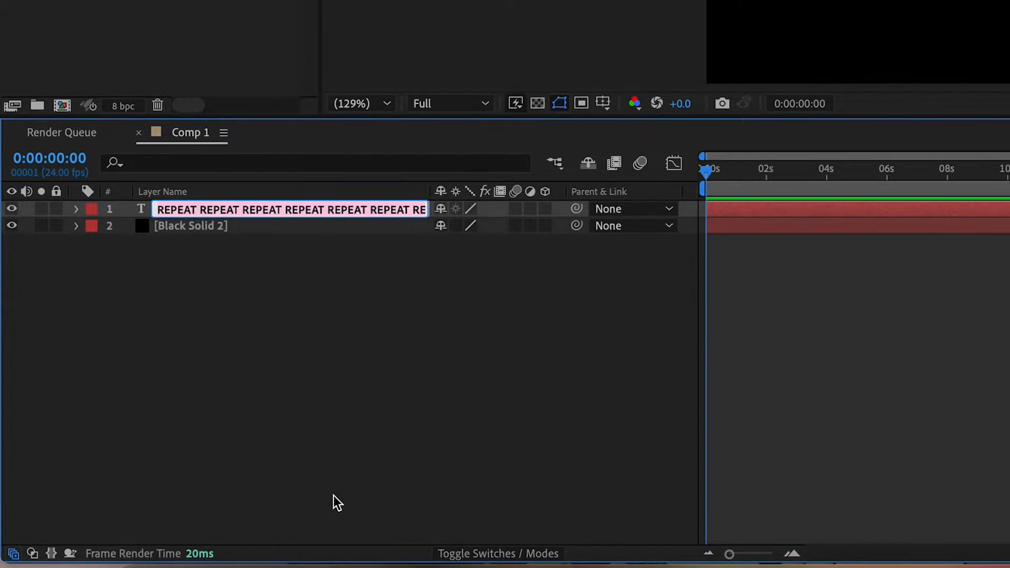
{"action": "type", "text": "White Text"}
{"action": "key", "text": "Return"}
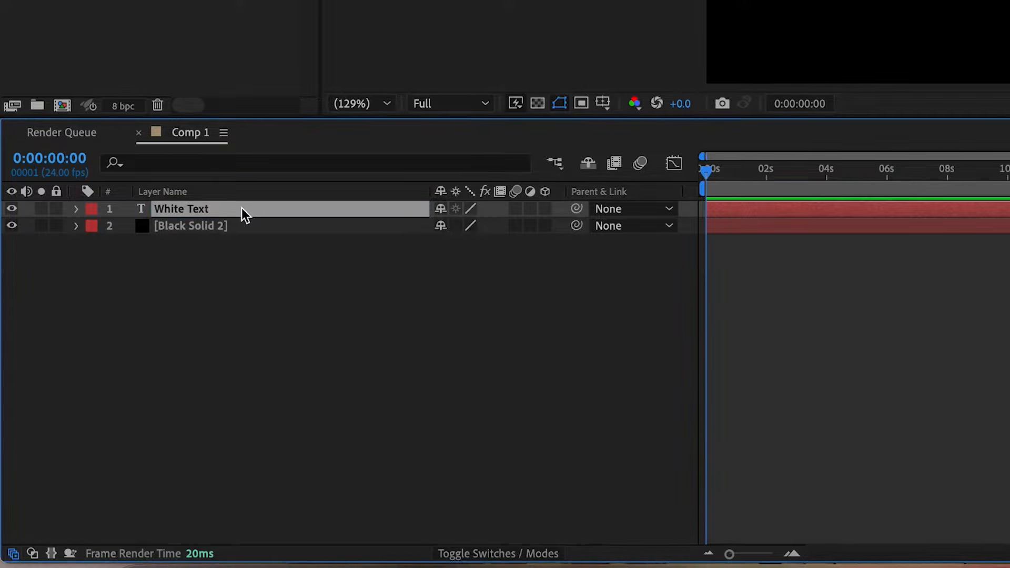
Duplicate the White Text layer and move the copy directly below the first row, at Y position 375
{"action": "key", "text": "ctrl+d"}
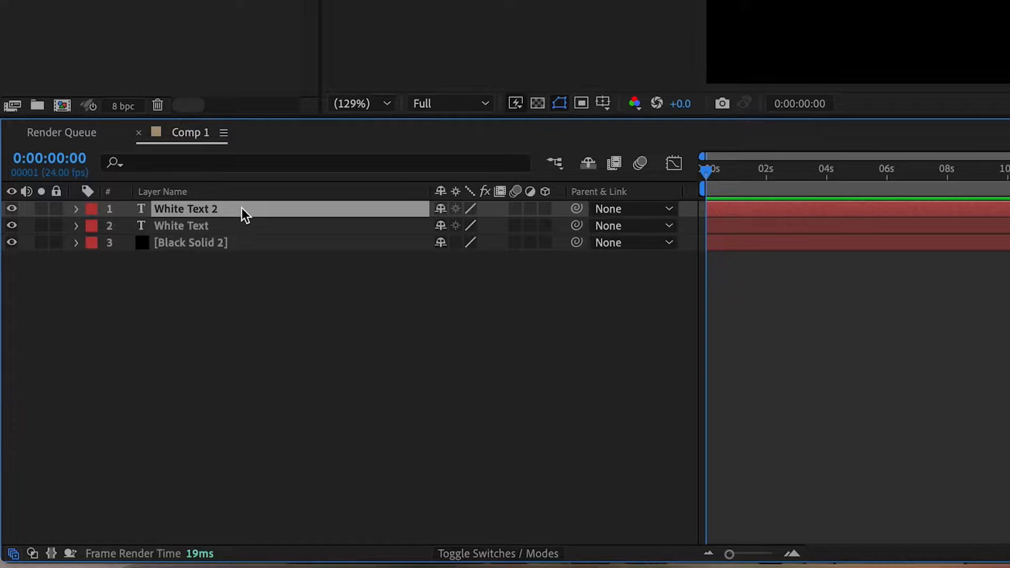
{"action": "key", "text": "p"}
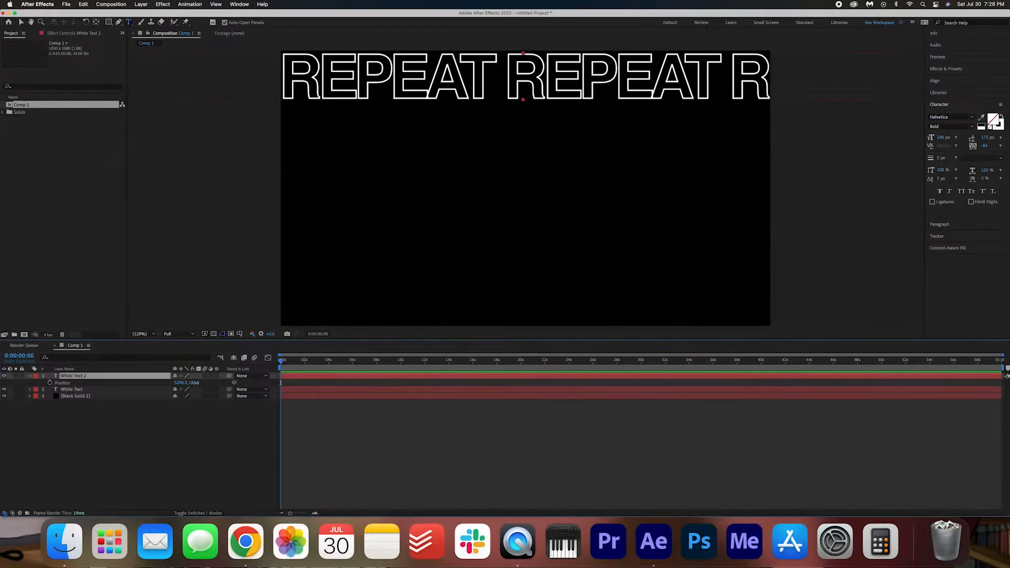
{"action": "left_click_drag", "start_coordinate": [196, 383], "coordinate": [258, 396]}
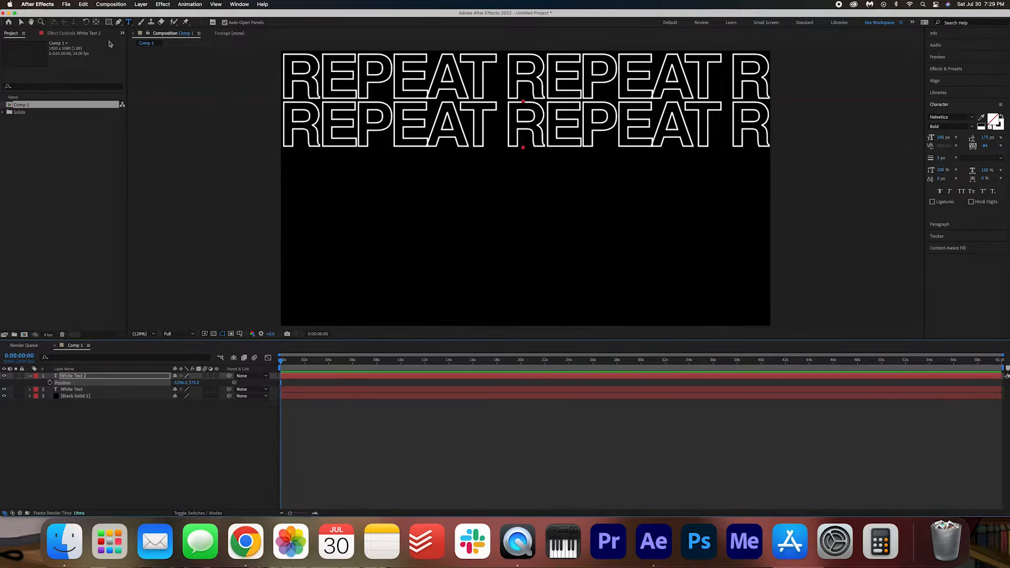
Change the stroke color of all the text in the second row to bright magenta
{"action": "left_click", "coordinate": [373, 119]}
{"action": "key", "text": "super+a"}
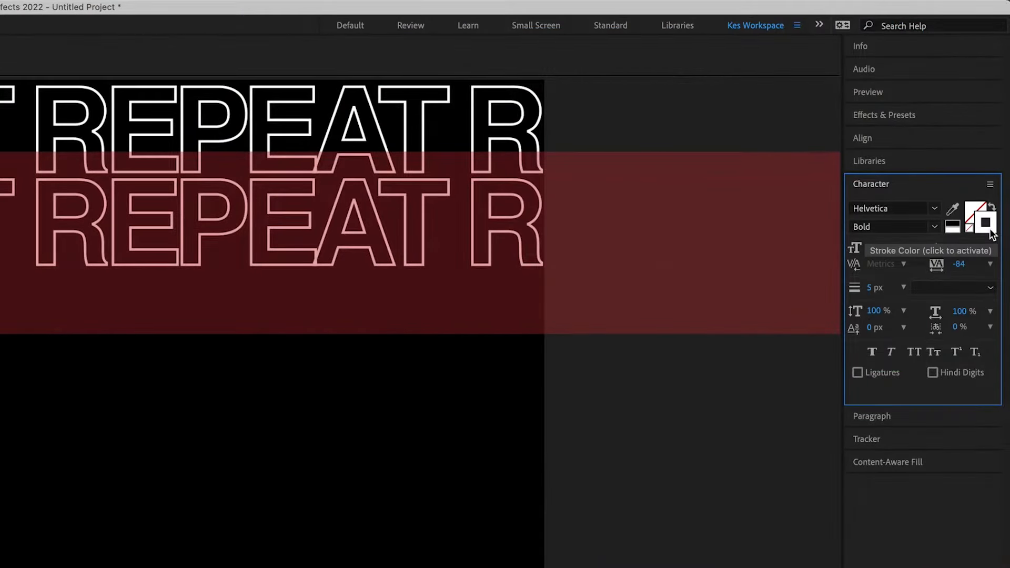
{"action": "left_click", "coordinate": [990, 232]}
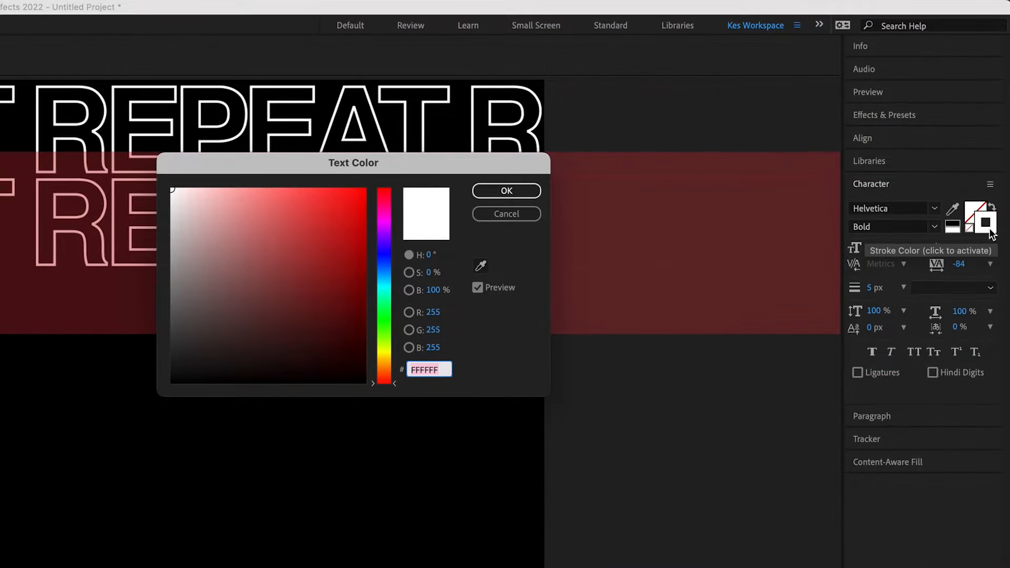
{"action": "left_click", "coordinate": [387, 220]}
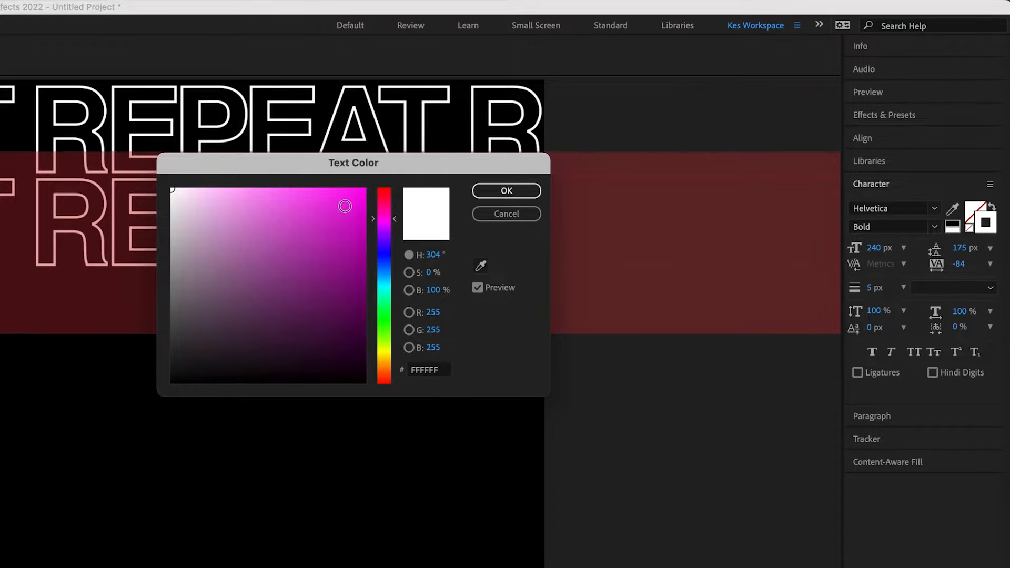
{"action": "left_click_drag", "start_coordinate": [344, 206], "coordinate": [505, 169]}
{"action": "left_click", "coordinate": [526, 191]}
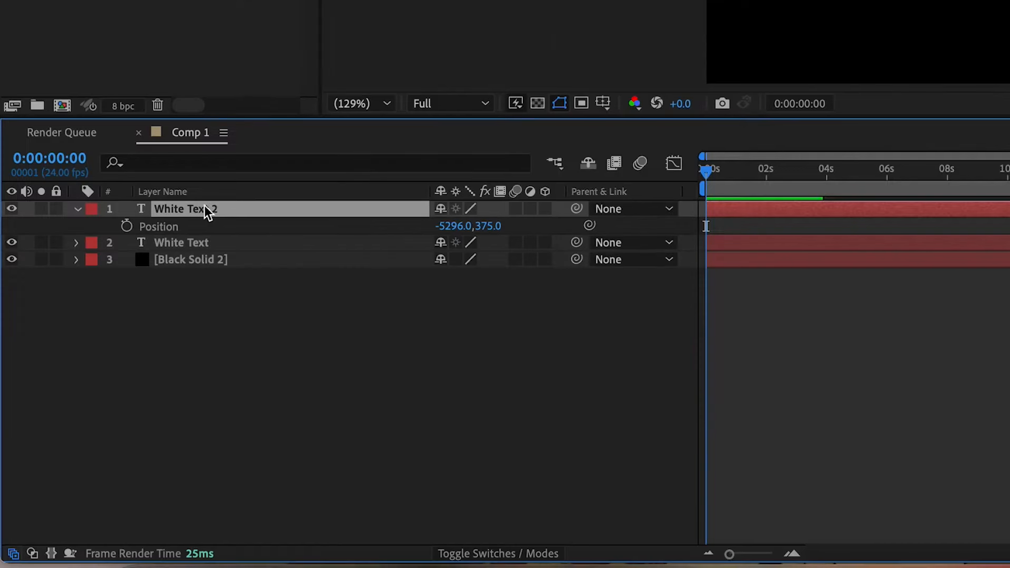
Rename the magenta text layer to "Pink Text" and collapse its properties
{"action": "right_click", "coordinate": [207, 204]}
{"action": "left_click", "coordinate": [289, 499]}
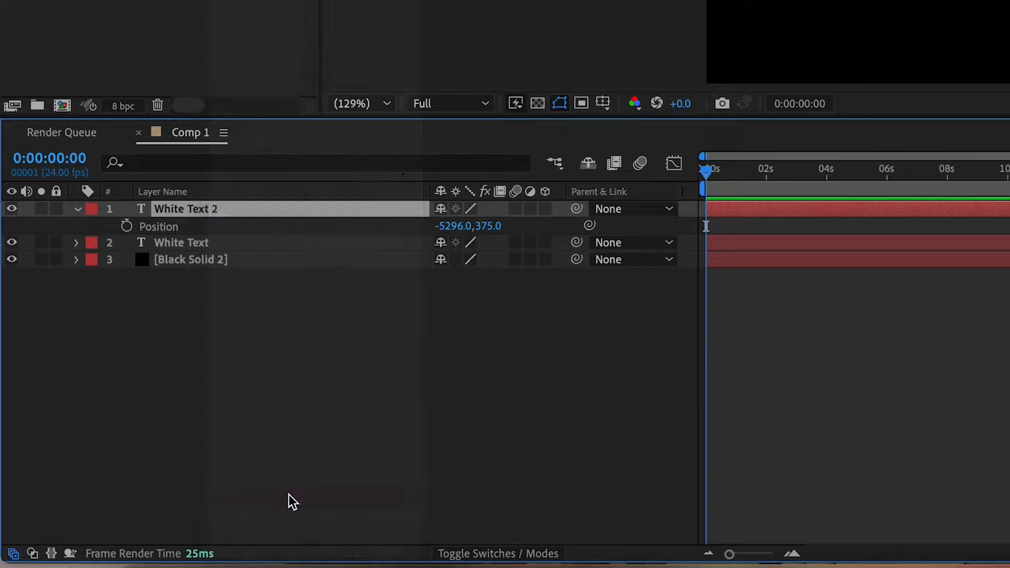
{"action": "type", "text": "Pink"}
{"action": "key", "text": "Return"}
{"action": "left_click", "coordinate": [77, 211]}
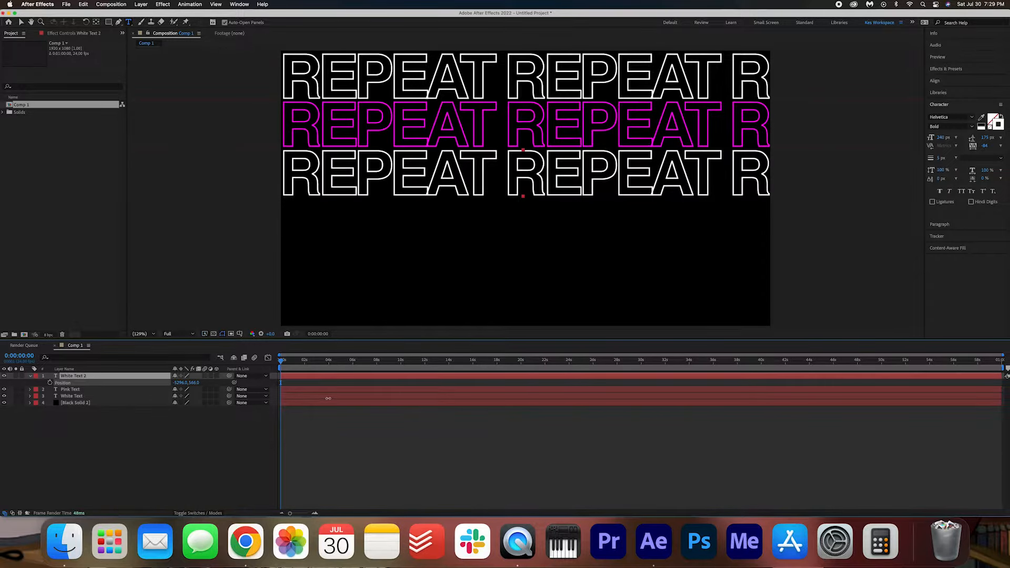
Duplicate the pink and white text layers to form a pink fourth row at Y position 754 and a white fifth row below it
{"action": "left_click", "coordinate": [49, 389]}
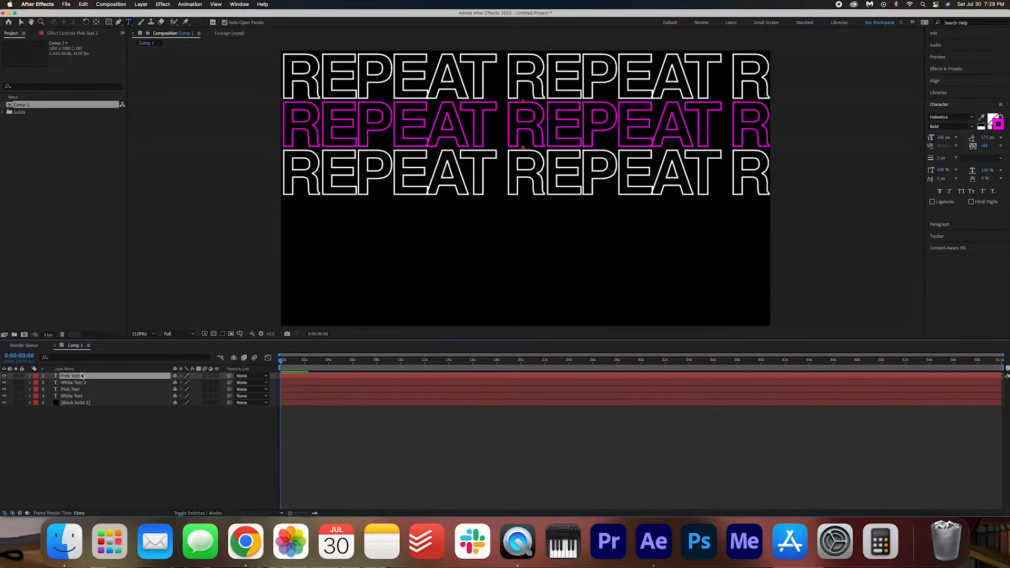
{"action": "key", "text": "cmd+d"}
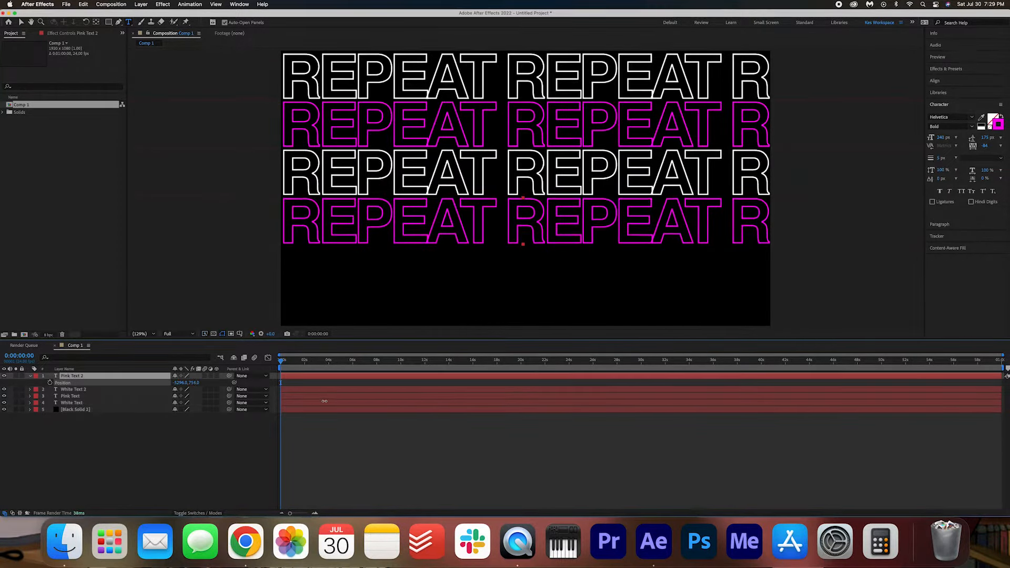
{"action": "left_click", "coordinate": [77, 389]}
{"action": "key", "text": "cmd+d"}
{"action": "key", "text": "p"}
{"action": "left_click_drag", "start_coordinate": [193, 382], "coordinate": [329, 403]}
{"action": "key", "text": "p"}
Duplicate the pink text layer again and move the copy to Y position 1134 as the sixth row
{"action": "left_click", "coordinate": [73, 384]}
{"action": "key", "text": "cmd+d"}
{"action": "key", "text": "p"}
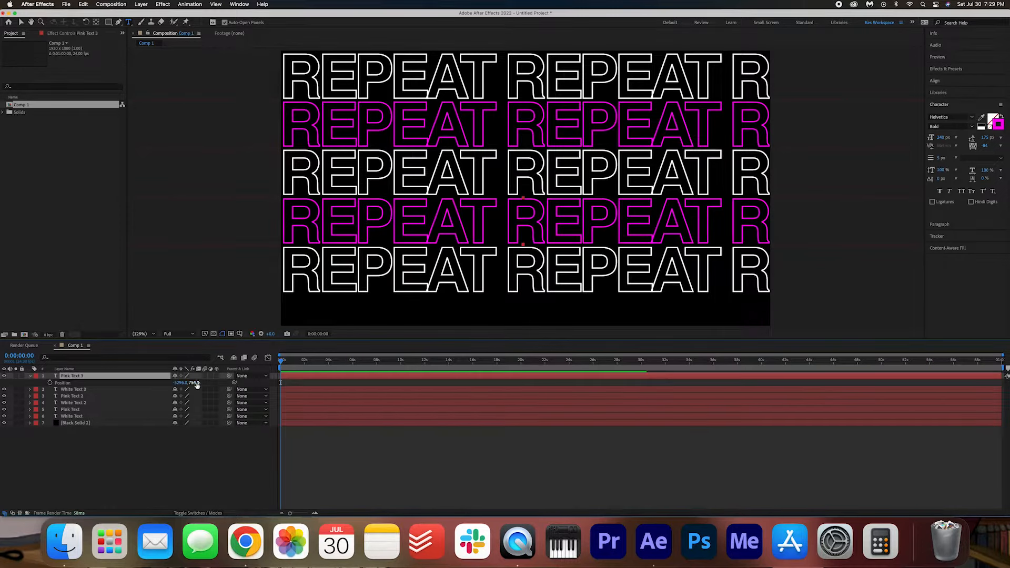
{"action": "left_click_drag", "start_coordinate": [194, 382], "coordinate": [328, 403]}
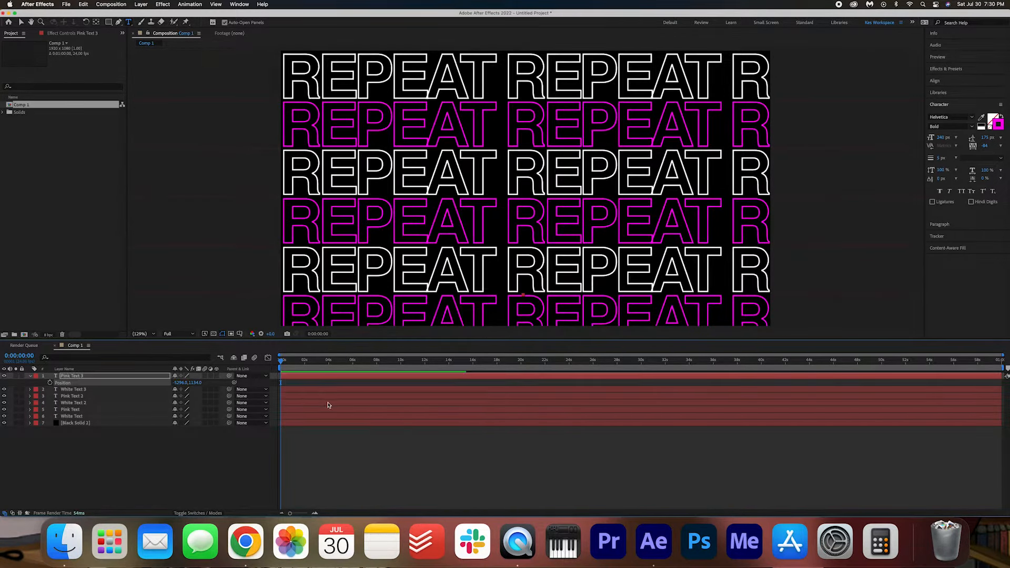
{"action": "left_click", "coordinate": [30, 376]}
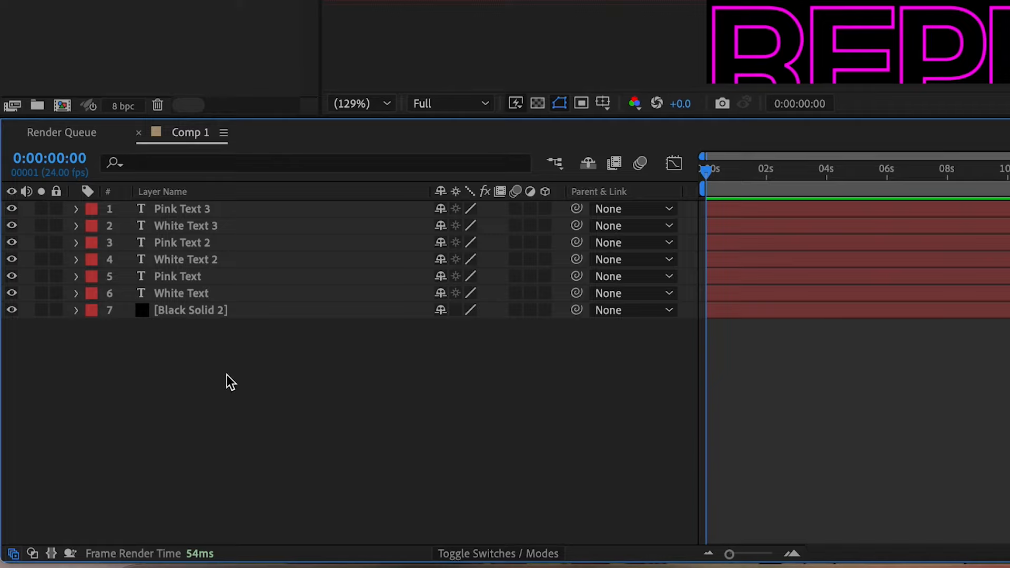
Add a new null object to the composition
{"action": "right_click", "coordinate": [230, 382]}
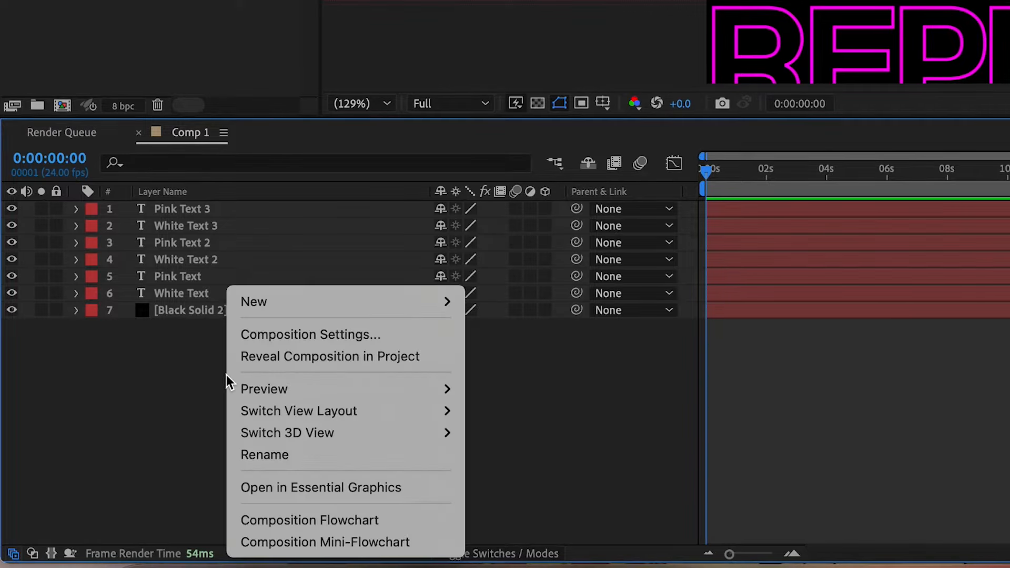
{"action": "mouse_move", "coordinate": [386, 298]}
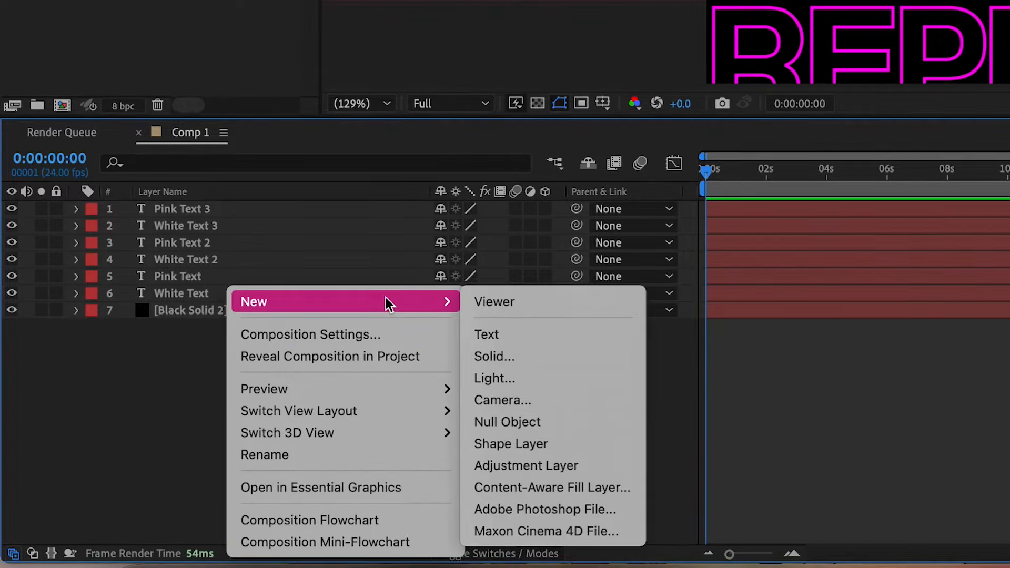
{"action": "left_click", "coordinate": [569, 420]}
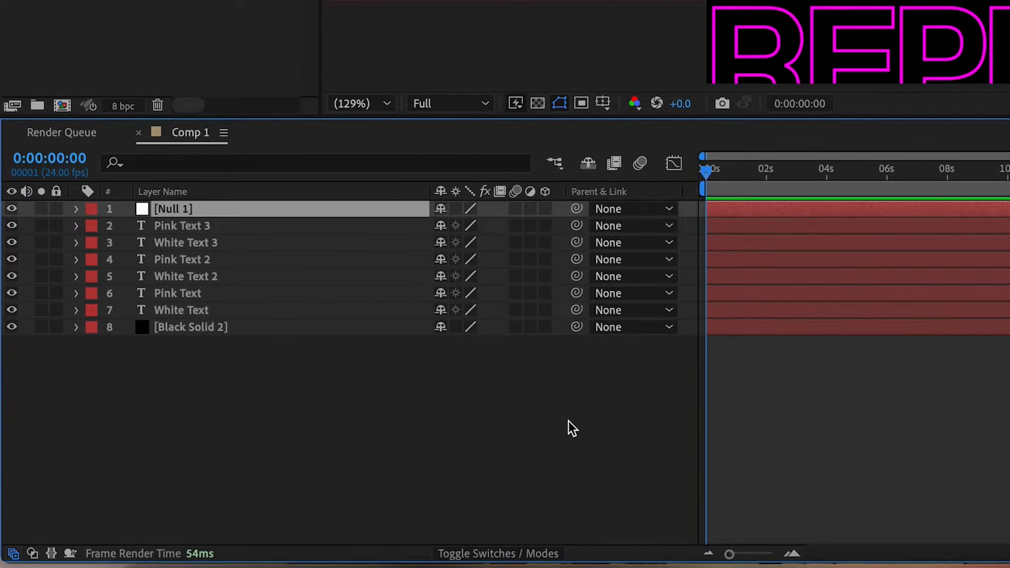
Parent all six text layers to the Null 1 layer
{"action": "left_click", "coordinate": [179, 228]}
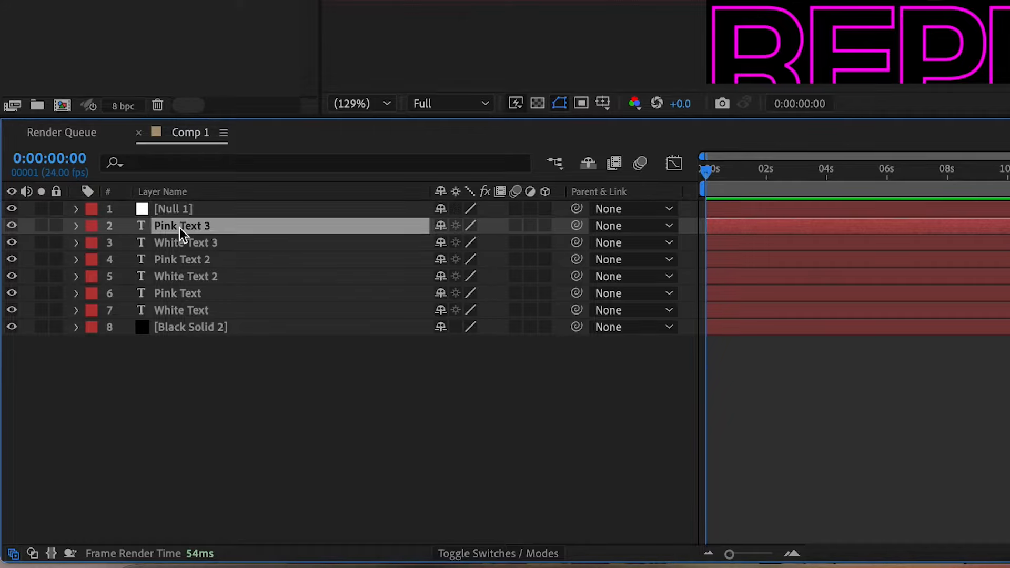
{"action": "left_click", "coordinate": [195, 312], "text": "shift"}
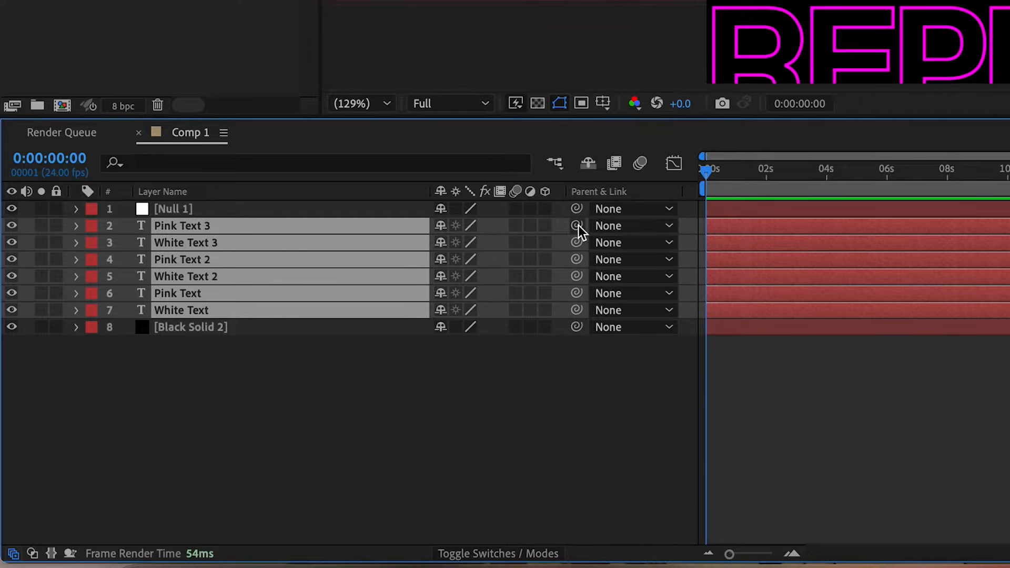
{"action": "left_click_drag", "start_coordinate": [577, 226], "coordinate": [176, 212]}
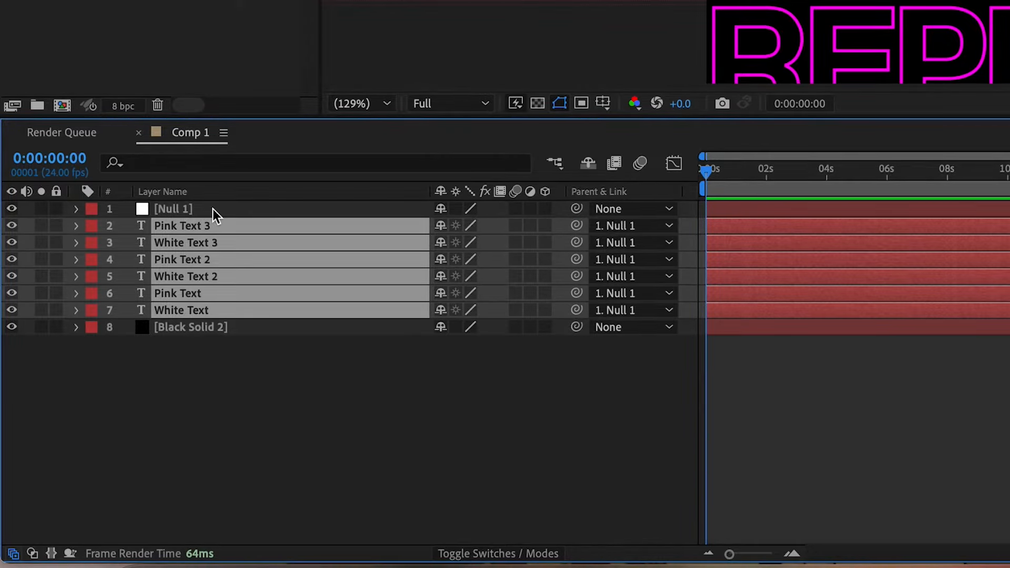
Scale Null 1 down slightly and set its position to 960, 509 so all six text rows fit the frame
{"action": "left_click", "coordinate": [213, 209]}
{"action": "key", "text": "s"}
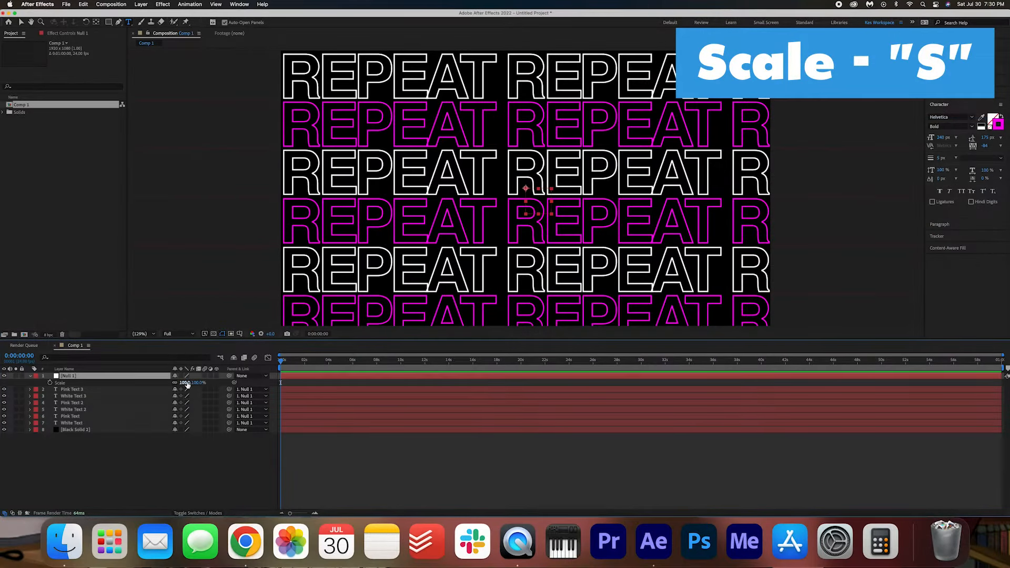
{"action": "left_click_drag", "start_coordinate": [188, 384], "coordinate": [181, 384]}
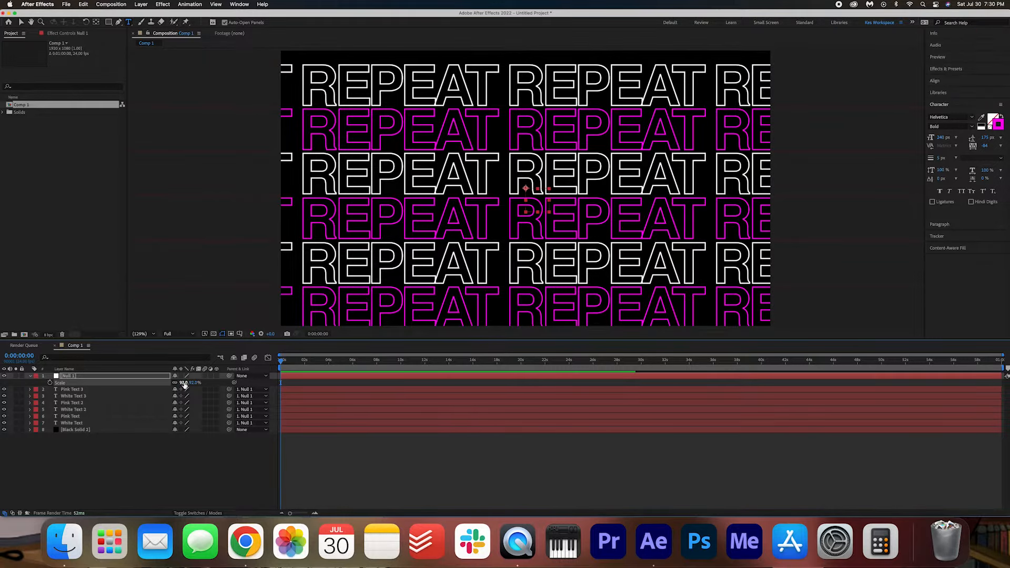
{"action": "key", "text": "p"}
{"action": "left_click_drag", "start_coordinate": [194, 385], "coordinate": [189, 383]}
{"action": "key", "text": "s"}
{"action": "key", "text": "p"}
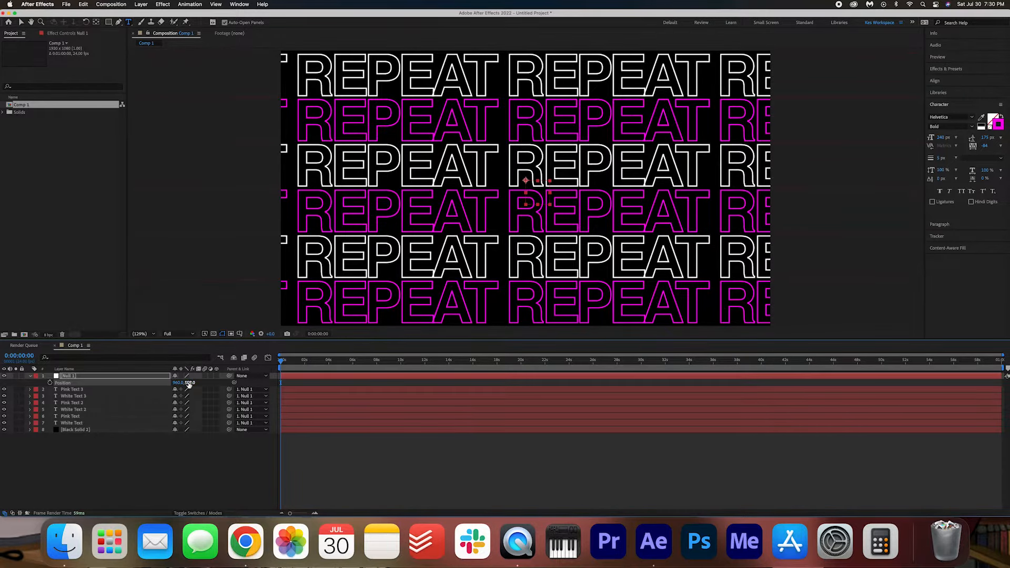
Delete the Null 1 layer
{"action": "left_click", "coordinate": [147, 471]}
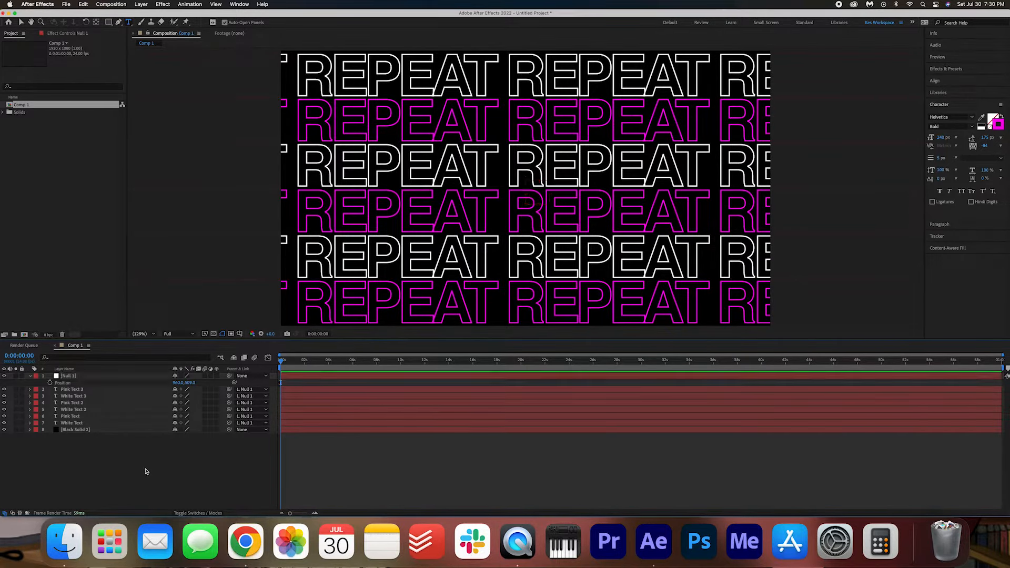
{"action": "left_click", "coordinate": [74, 377]}
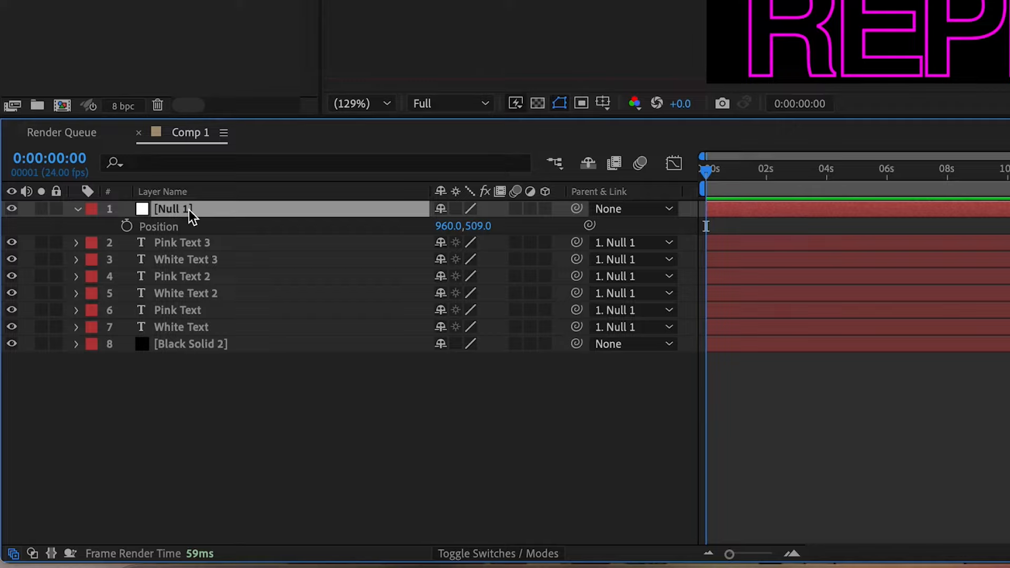
{"action": "key", "text": "Delete"}
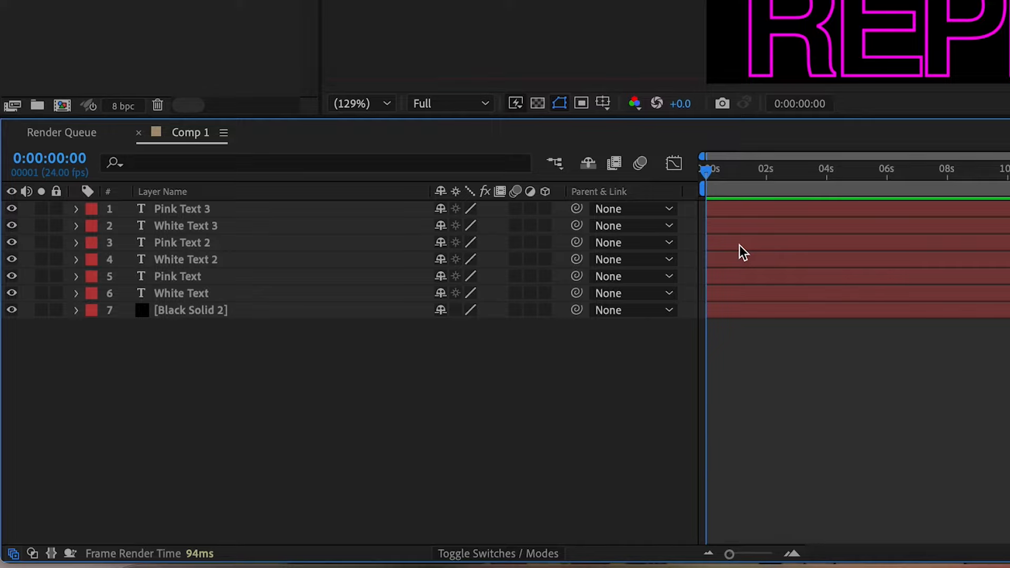
Add starting Position keyframes to all six text layers at 0:00:00:00
{"action": "key", "text": "ctrl+Down"}
{"action": "left_click", "coordinate": [187, 291], "text": "shift"}
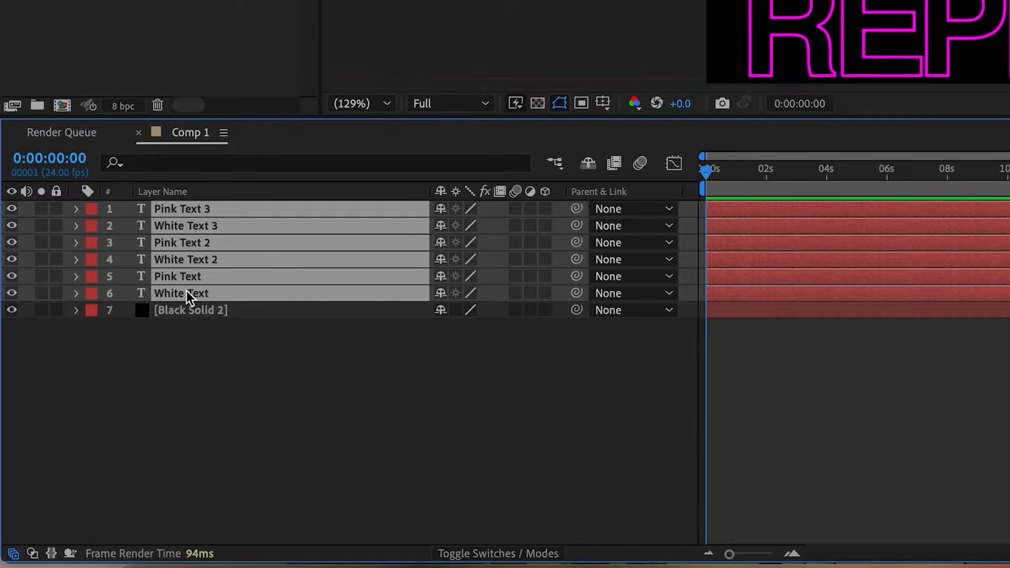
{"action": "key", "text": "p"}
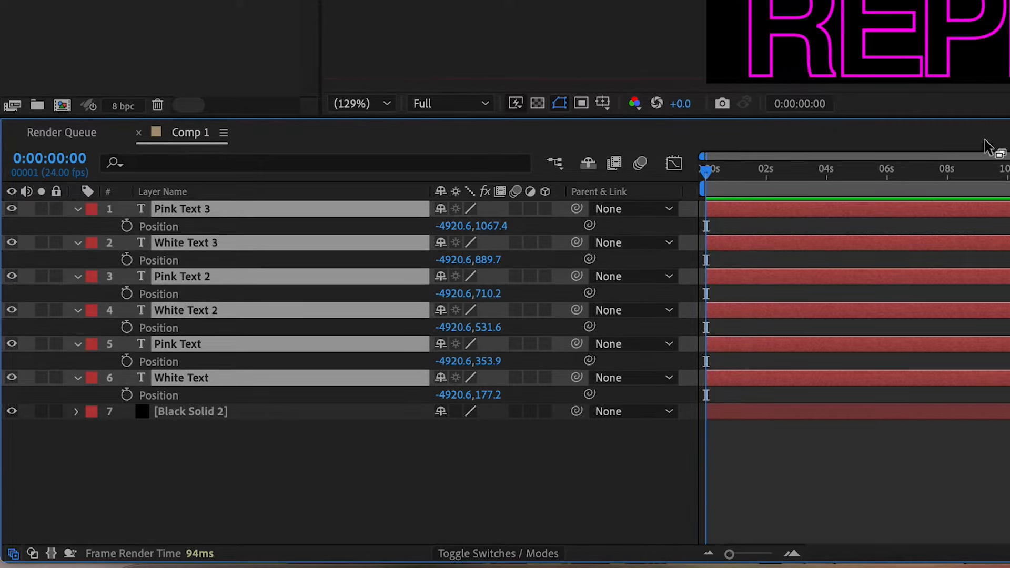
{"action": "left_click", "coordinate": [127, 227]}
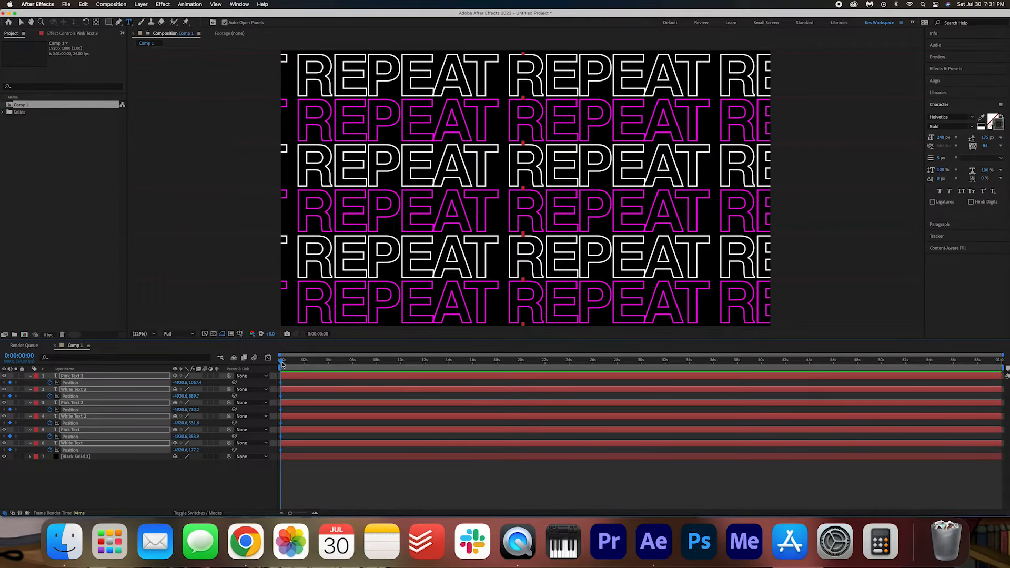
At 0:00:59:23, shift all six text layers left to an X position of about -9674, and preview the animation from the start
{"action": "left_click_drag", "start_coordinate": [283, 362], "coordinate": [1001, 362]}
{"action": "left_click_drag", "start_coordinate": [179, 383], "coordinate": [406, 384]}
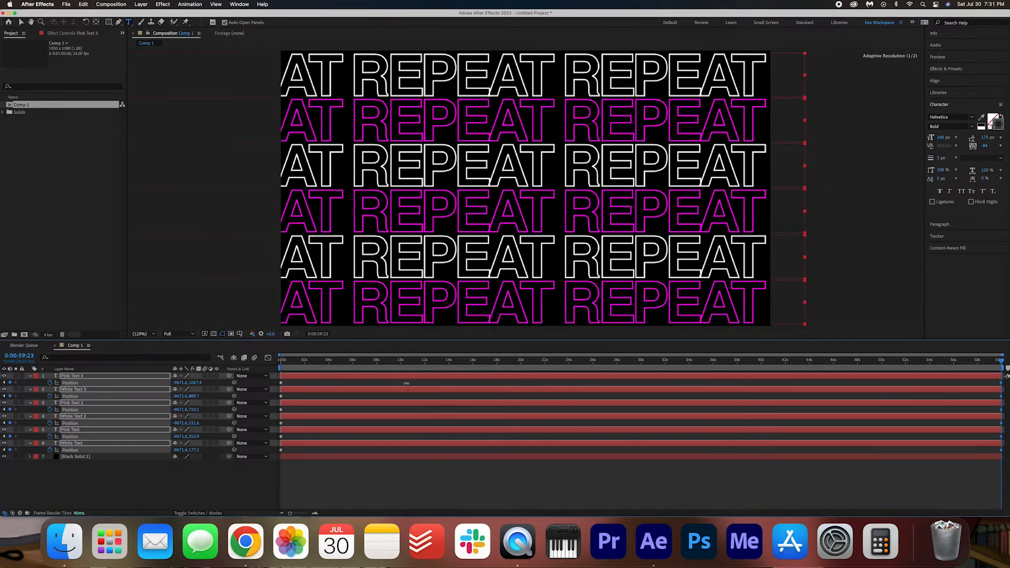
{"action": "key", "text": "Home"}
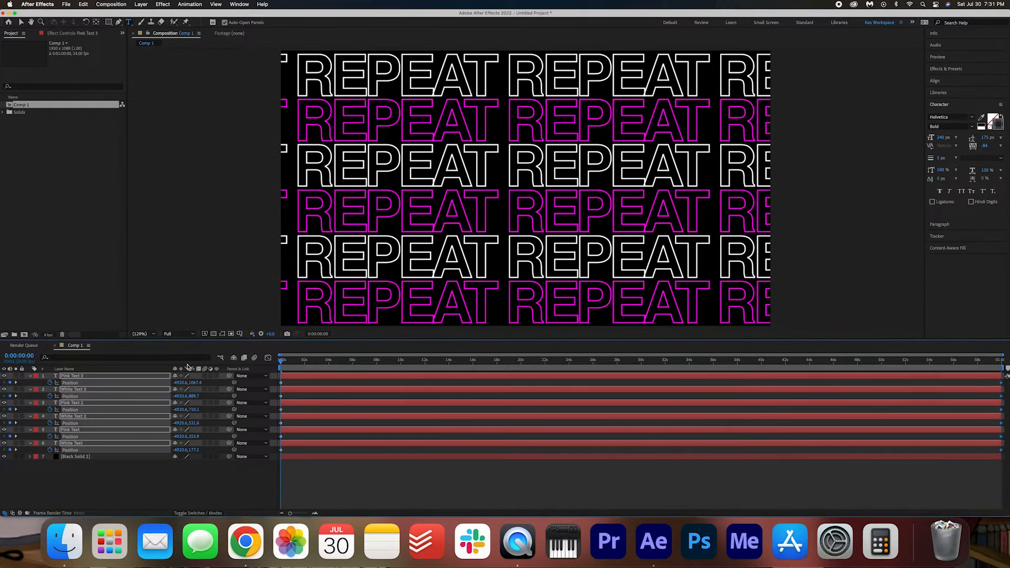
{"action": "key", "text": "space"}
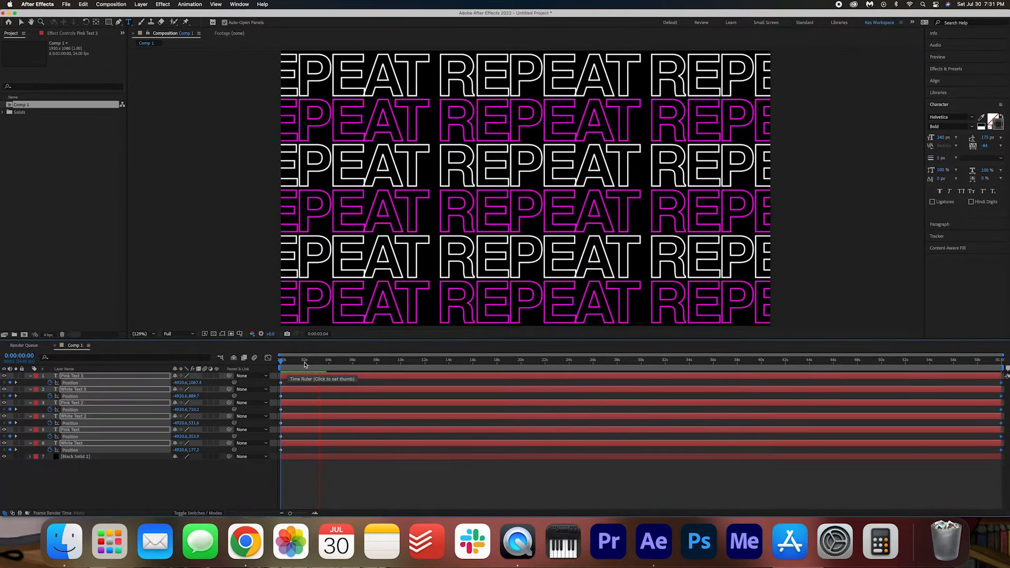
Play back the opening seconds of the scrolling text animation, and return the playhead to 0:00:00:00
{"action": "key", "text": "space"}
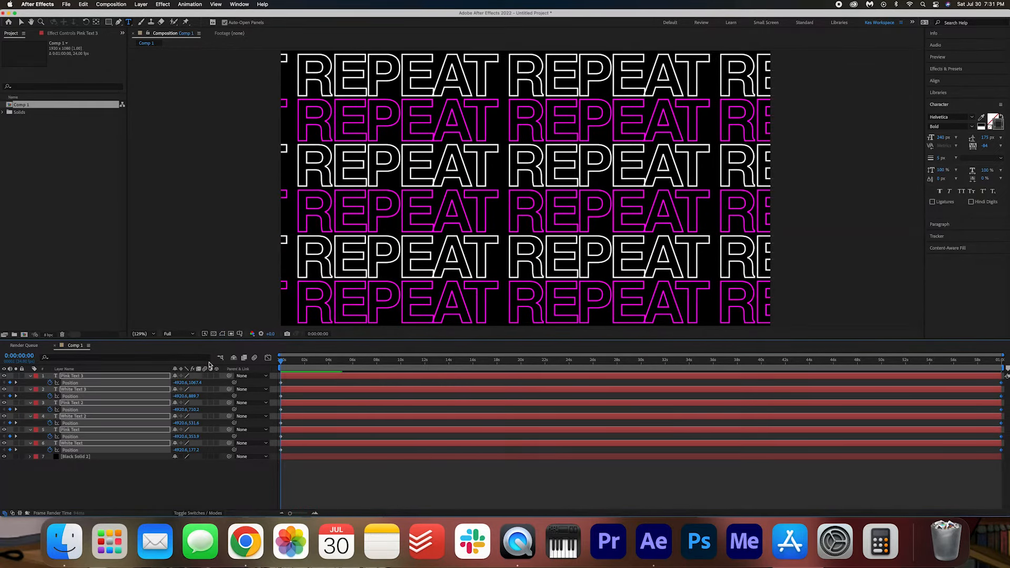
{"action": "key", "text": "space"}
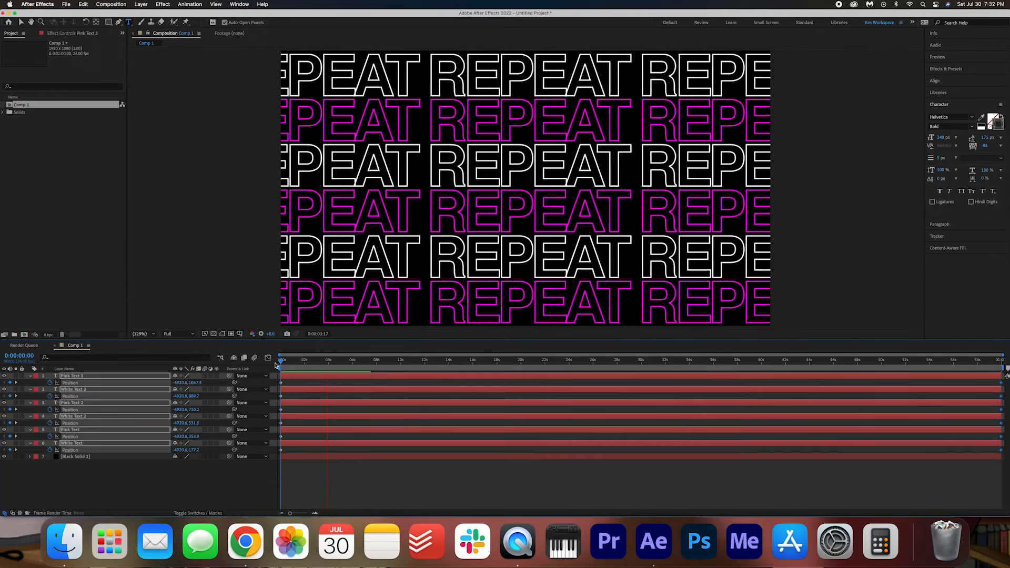
{"action": "key", "text": "space"}
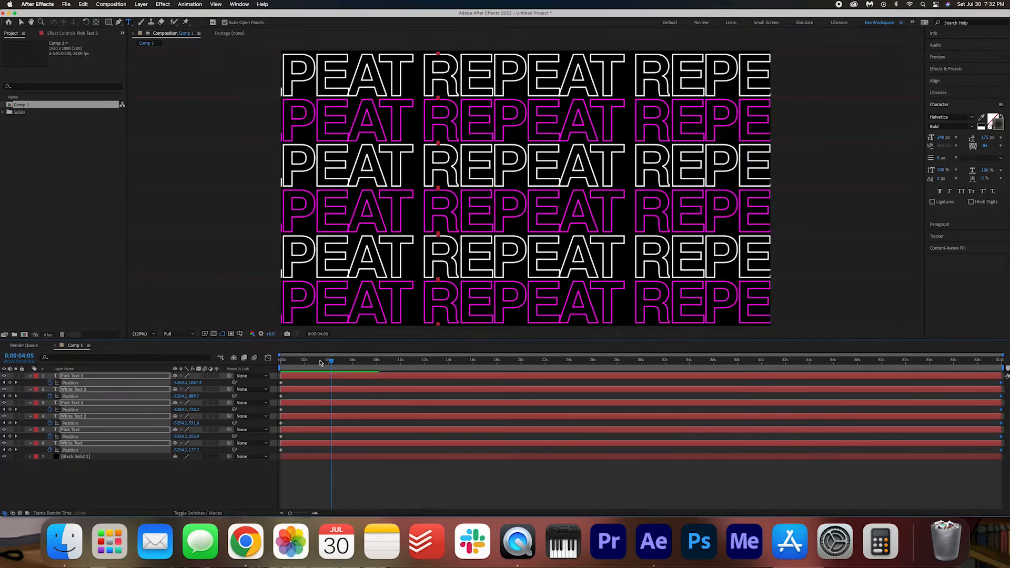
{"action": "left_click_drag", "start_coordinate": [332, 362], "coordinate": [244, 360]}
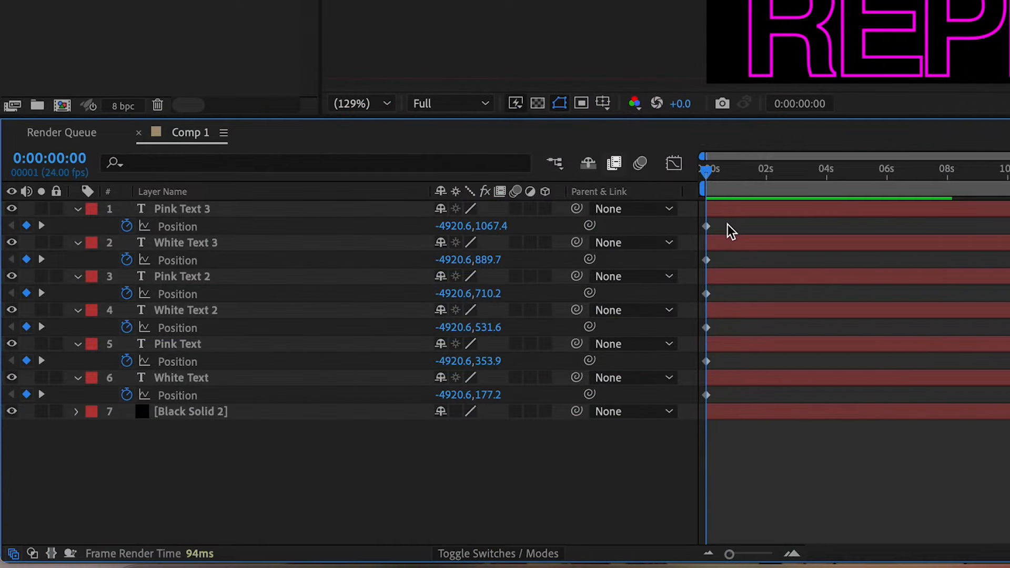
Move the starting Position keyframes of Pink Text, Pink Text 2 and Pink Text 3 to about 58 s
{"action": "left_click", "coordinate": [708, 226]}
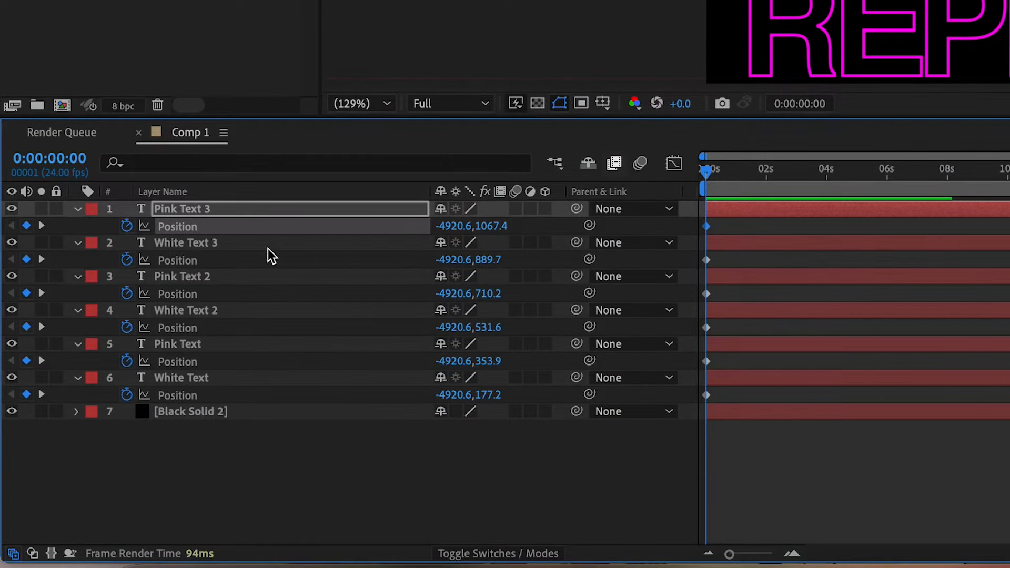
{"action": "left_click", "coordinate": [707, 293], "text": "shift"}
{"action": "left_click", "coordinate": [707, 361], "text": "shift"}
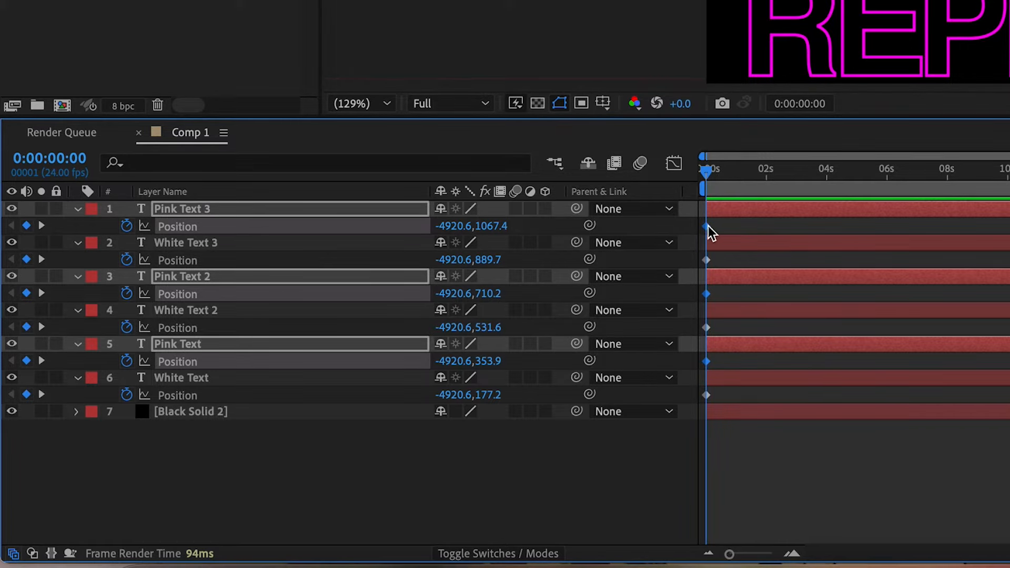
{"action": "left_click_drag", "start_coordinate": [706, 227], "coordinate": [813, 385]}
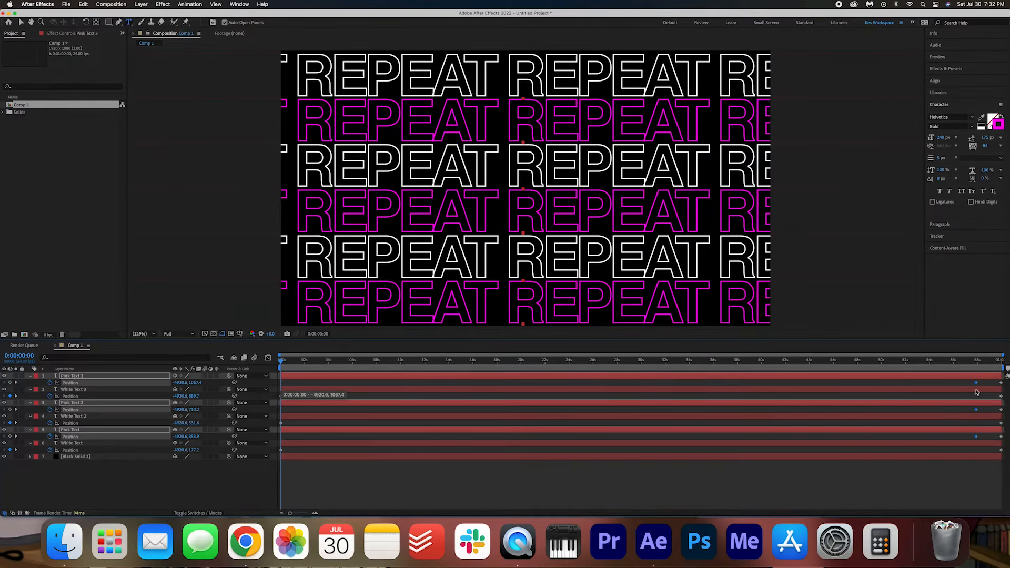
{"action": "left_click_drag", "start_coordinate": [977, 390], "coordinate": [978, 391]}
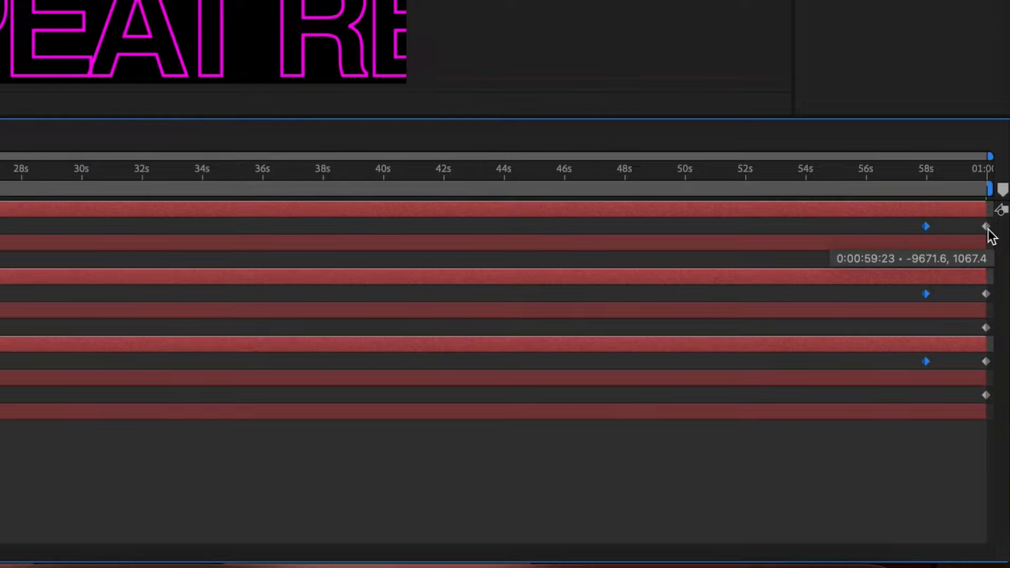
Move the 0:00:59:23 Position keyframes of the three pink text layers to the first frame, 0:00:00:00
{"action": "left_click", "coordinate": [987, 227]}
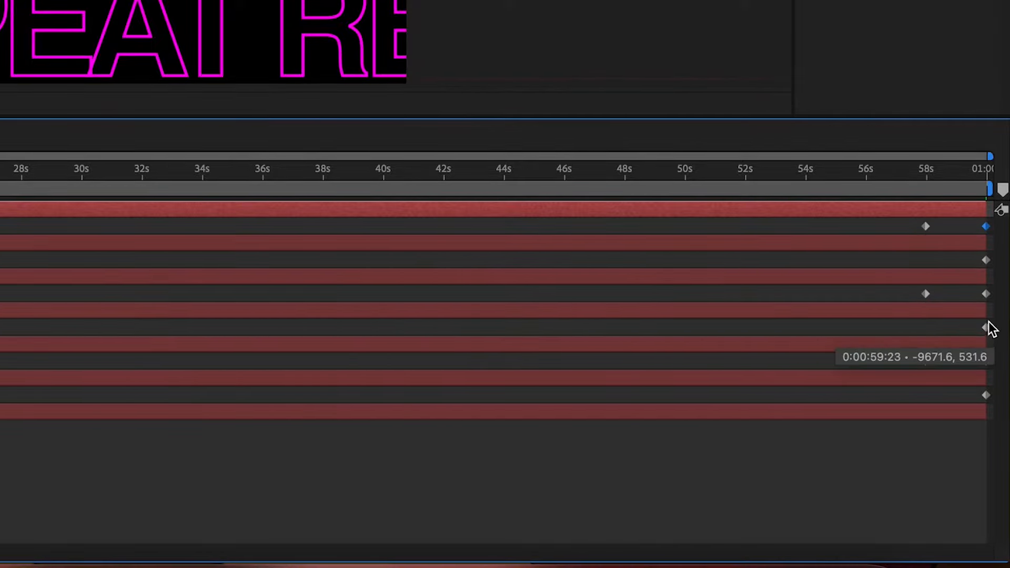
{"action": "left_click", "coordinate": [986, 295], "text": "shift"}
{"action": "left_click", "coordinate": [987, 362], "text": "shift"}
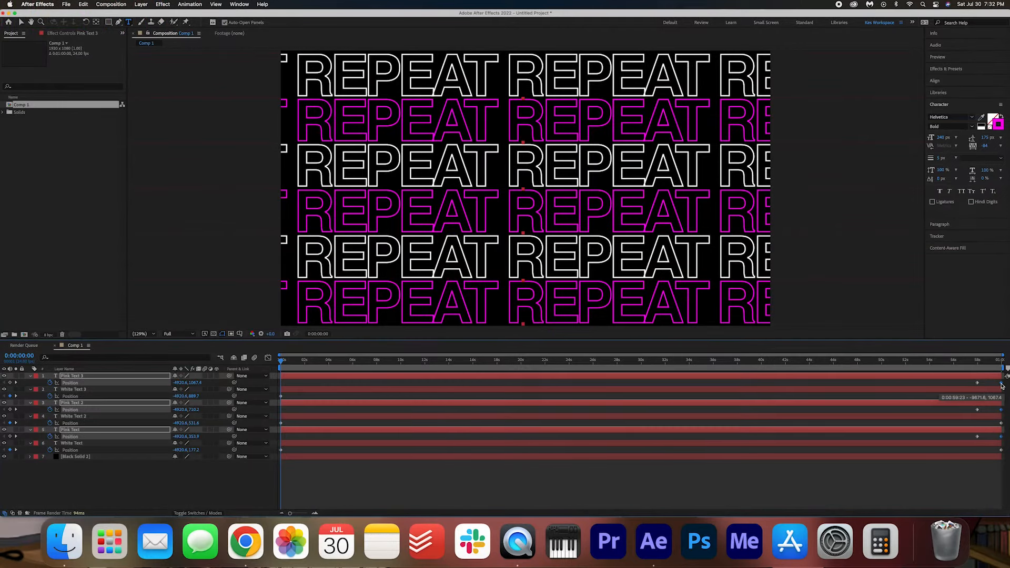
{"action": "left_click_drag", "start_coordinate": [1001, 386], "coordinate": [282, 411]}
{"action": "scroll", "coordinate": [282, 411], "scroll_direction": "up", "scroll_amount": 10}
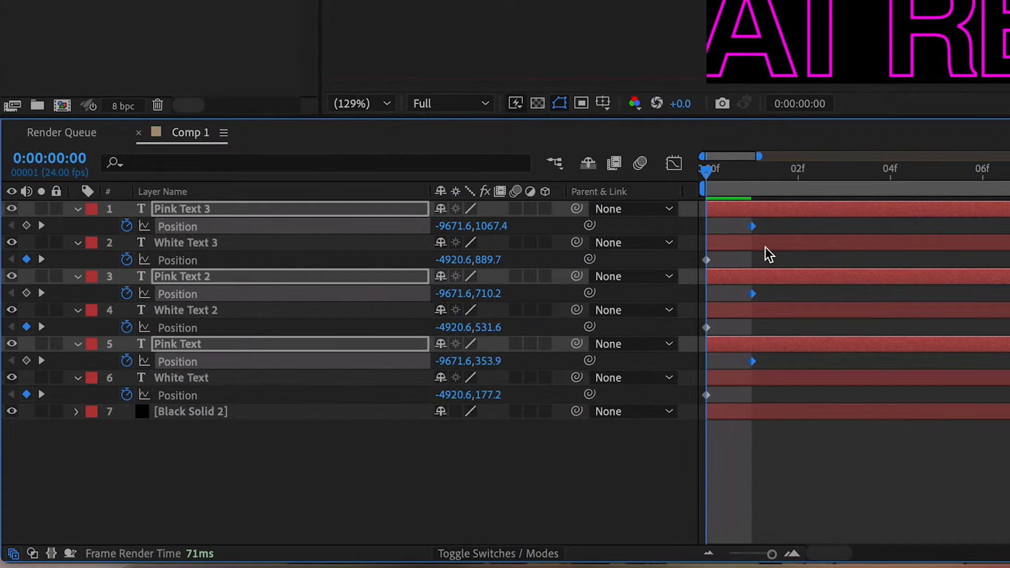
{"action": "left_click_drag", "start_coordinate": [752, 226], "coordinate": [707, 235]}
{"action": "scroll", "coordinate": [744, 388], "scroll_direction": "down", "scroll_amount": 8}
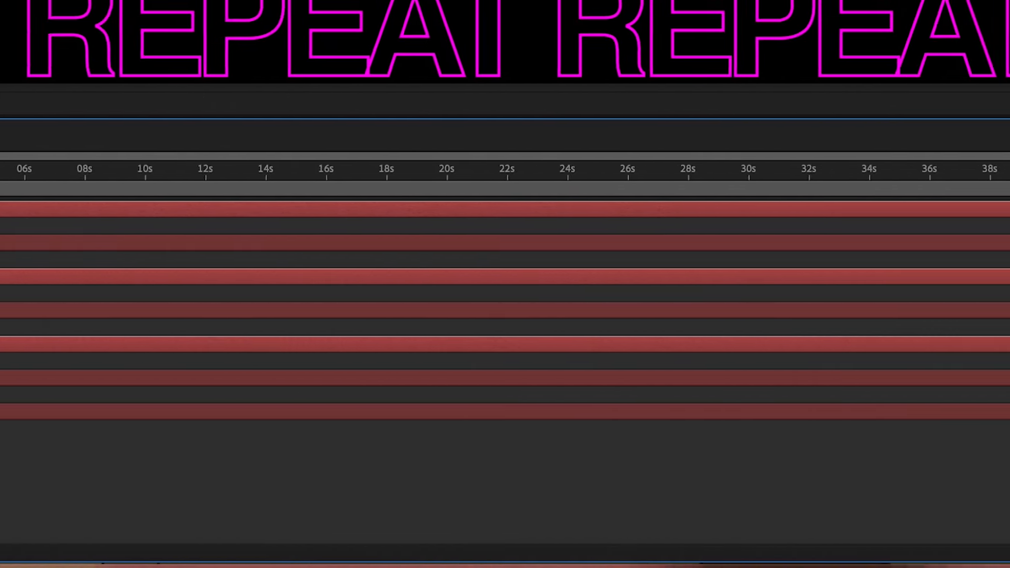
Move the three pink layers' Position keyframes near 58 s to the composition's last frame, and preview the animation from the start
{"action": "scroll", "coordinate": [989, 239], "scroll_direction": "up", "scroll_amount": 4}
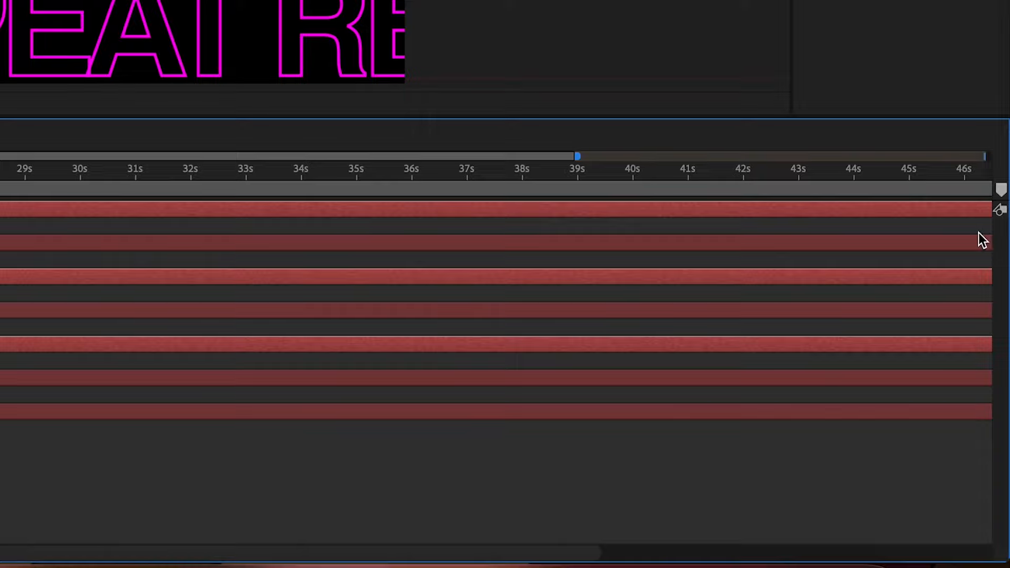
{"action": "key", "text": "End"}
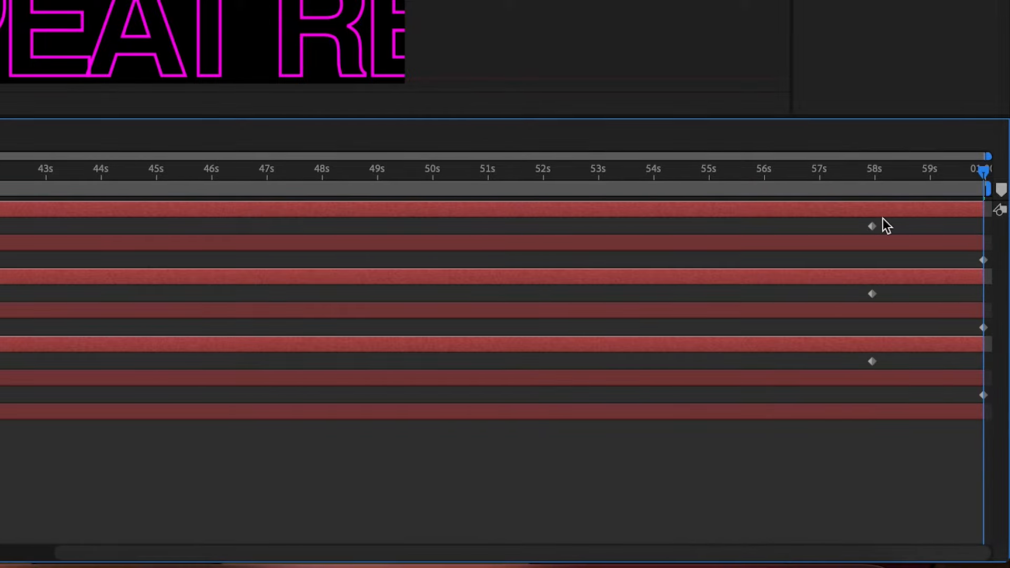
{"action": "left_click_drag", "start_coordinate": [872, 227], "coordinate": [983, 266]}
{"action": "left_click_drag", "start_coordinate": [872, 362], "coordinate": [986, 365]}
{"action": "left_click_drag", "start_coordinate": [872, 294], "coordinate": [986, 310]}
{"action": "key", "text": "minus"}
{"action": "key", "text": "Home"}
{"action": "key", "text": "space"}
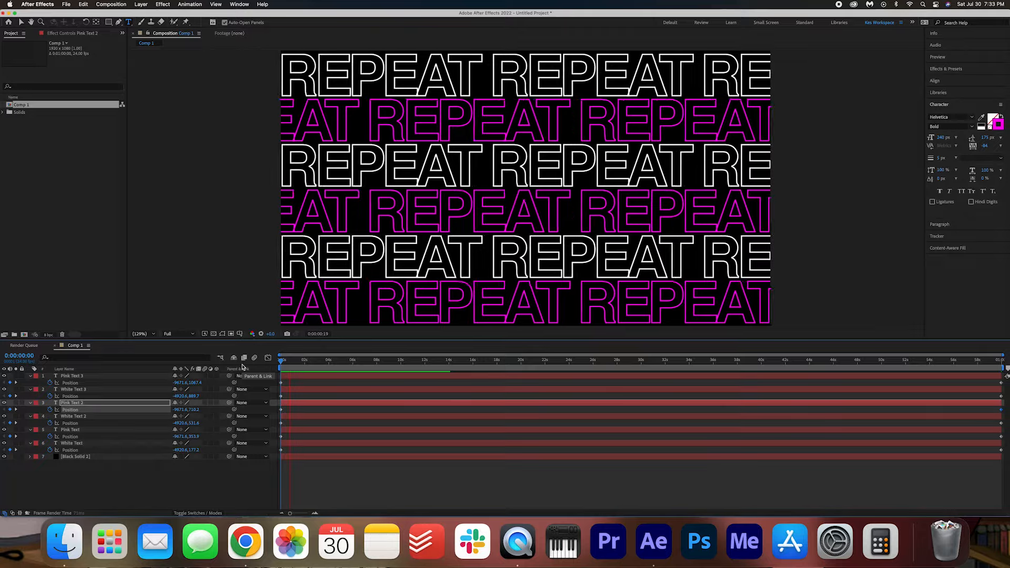